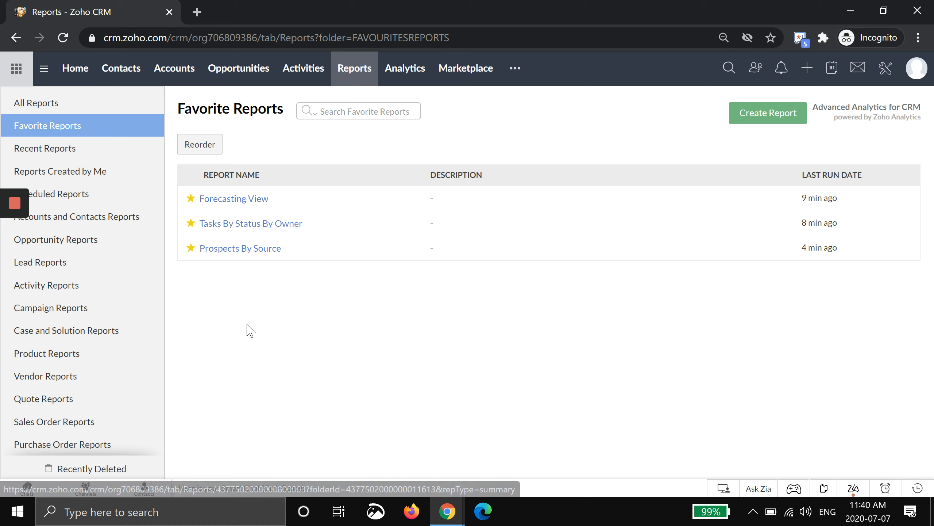
Open the Prospects By Source report from the favorite reports and start editing it
{"action": "left_click", "coordinate": [232, 249]}
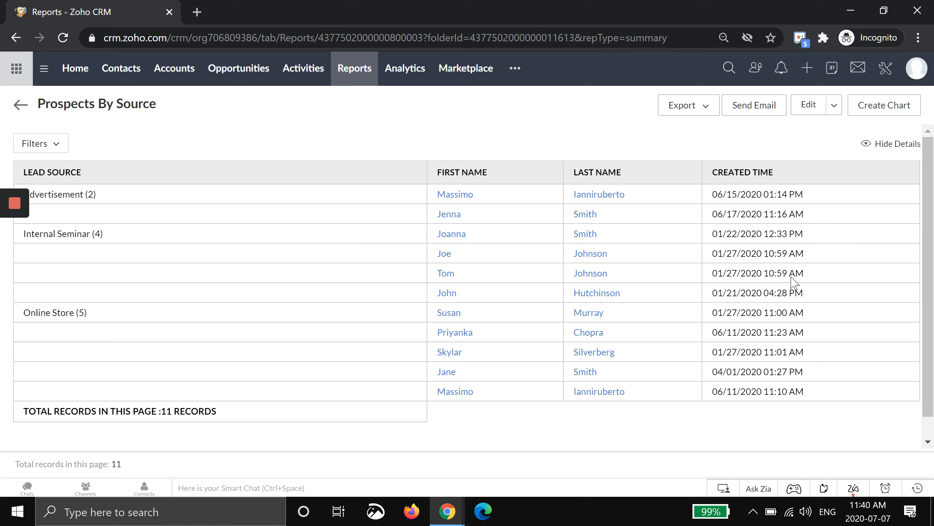
{"action": "left_click", "coordinate": [807, 107]}
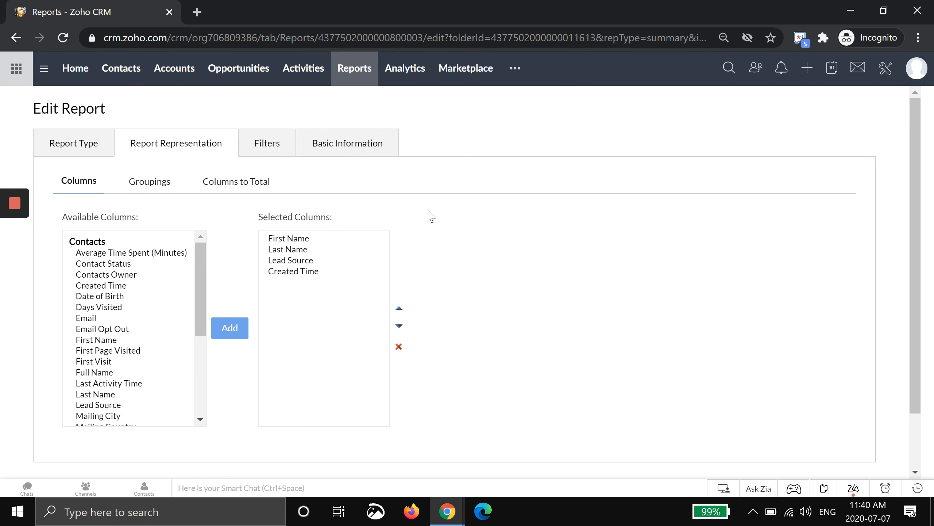
Add the Email column to the report's selected columns and remove it again
{"action": "left_click", "coordinate": [124, 263]}
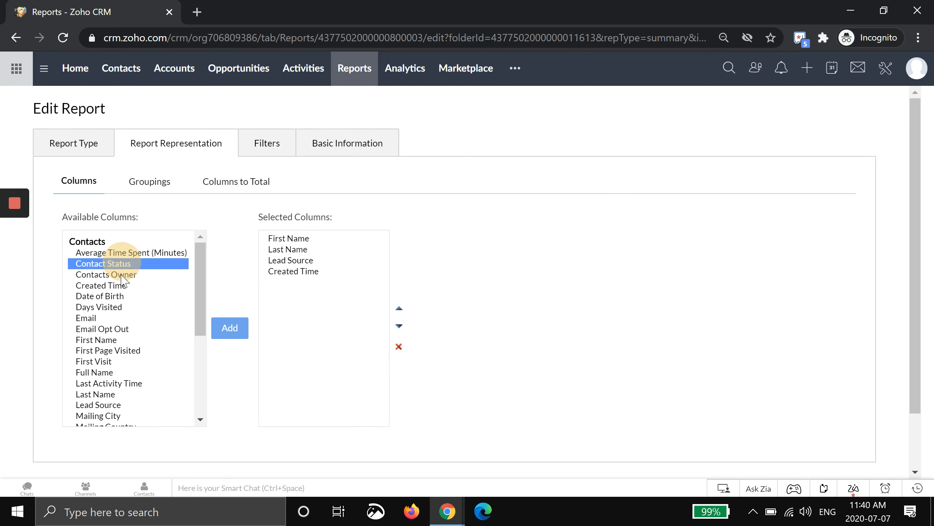
{"action": "left_click_drag", "start_coordinate": [122, 275], "coordinate": [87, 343]}
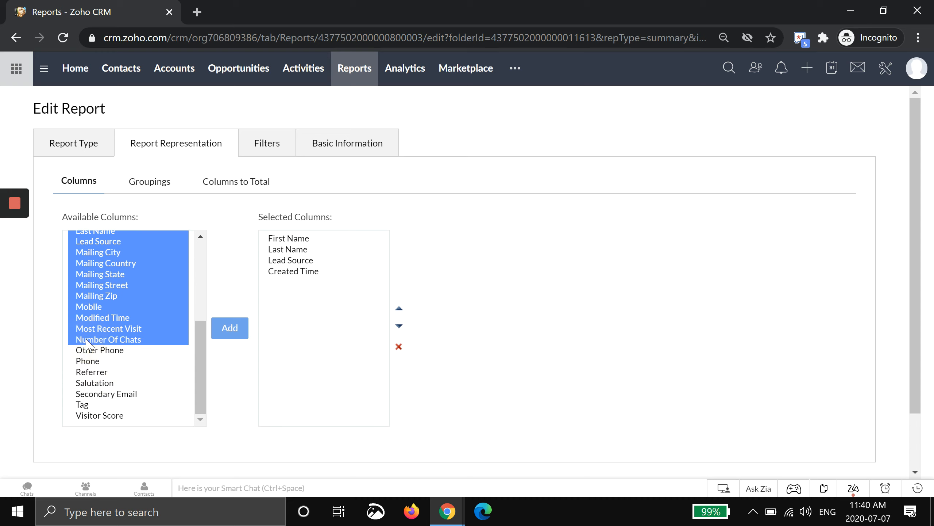
{"action": "scroll", "coordinate": [87, 342], "scroll_direction": "up", "scroll_amount": 5}
{"action": "left_click", "coordinate": [94, 307]}
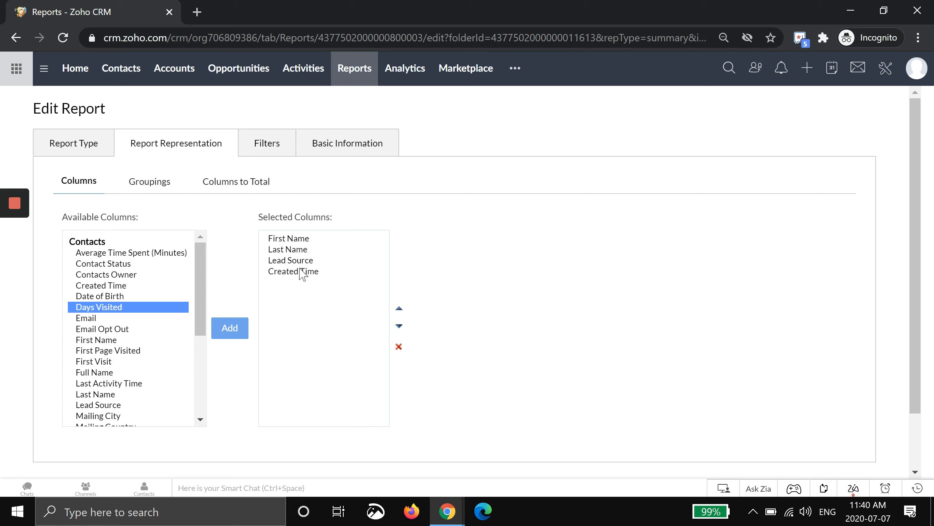
{"action": "left_click", "coordinate": [83, 317]}
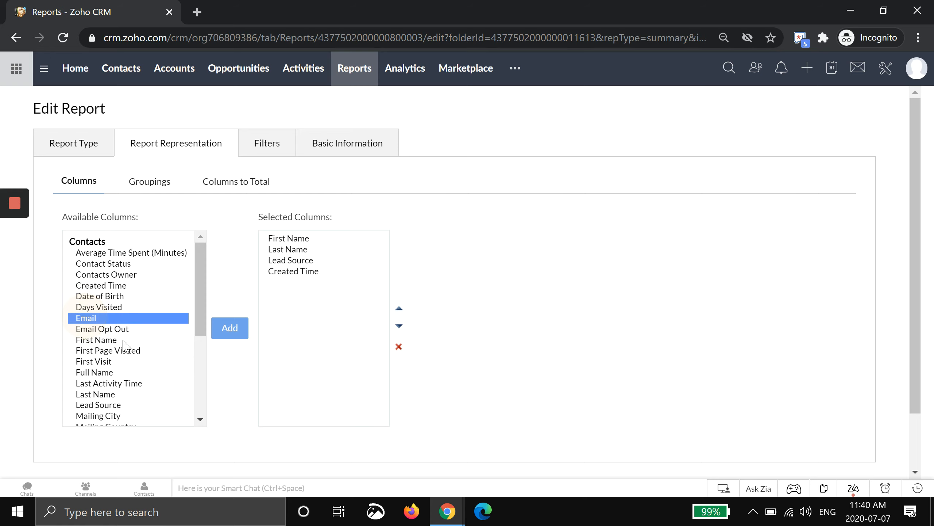
{"action": "left_click", "coordinate": [230, 327]}
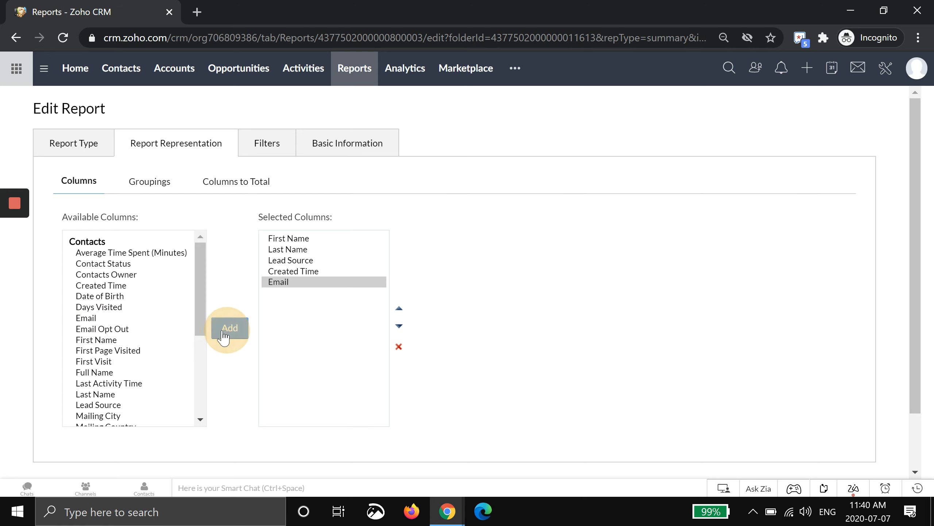
{"action": "left_click", "coordinate": [299, 282]}
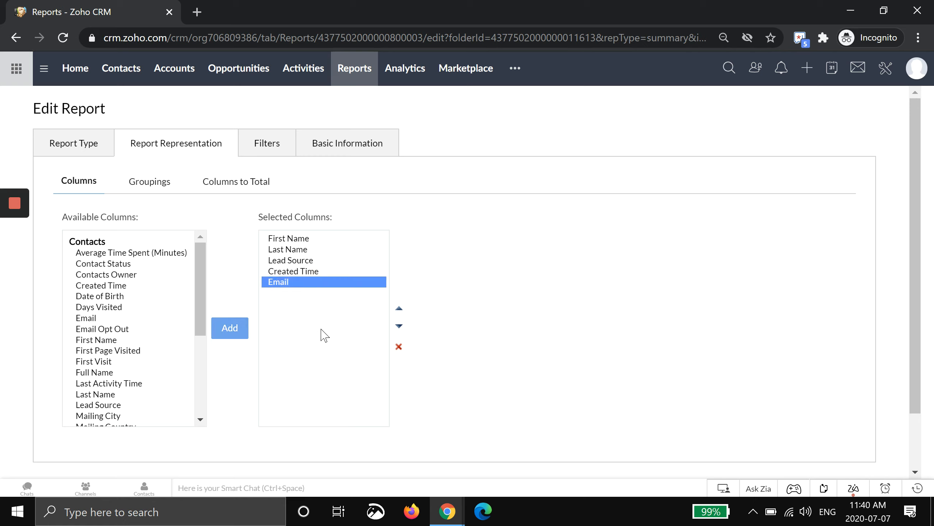
{"action": "left_click", "coordinate": [399, 347]}
Review the report's groupings, filters, report type and columns, and save the report
{"action": "left_click", "coordinate": [150, 182]}
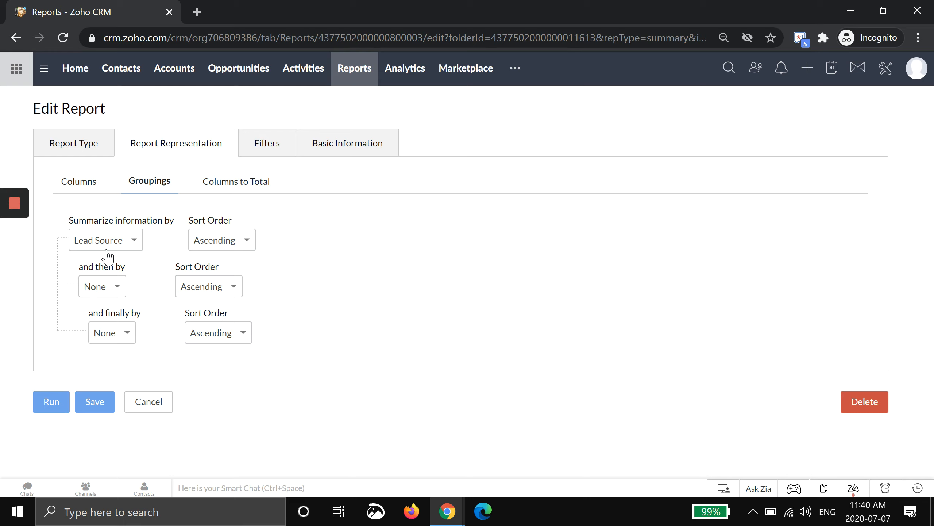
{"action": "left_click", "coordinate": [265, 147]}
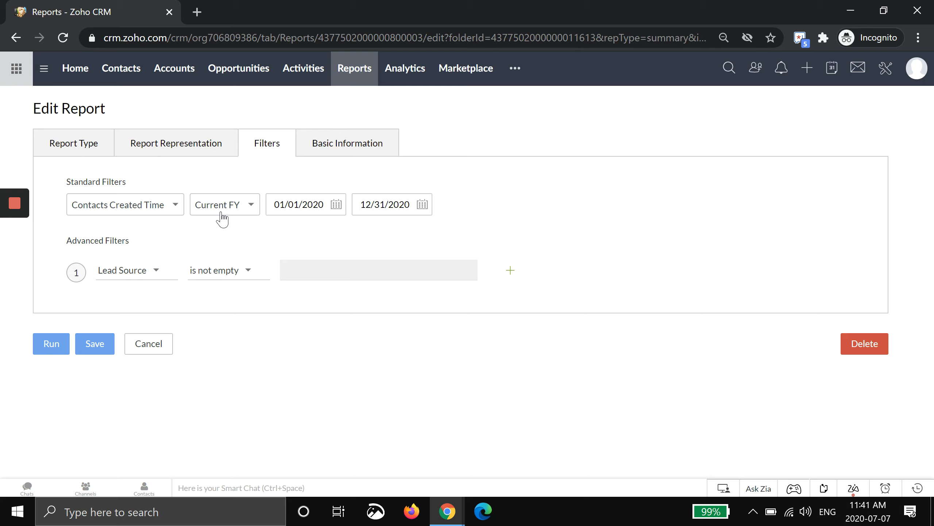
{"action": "left_click", "coordinate": [172, 142]}
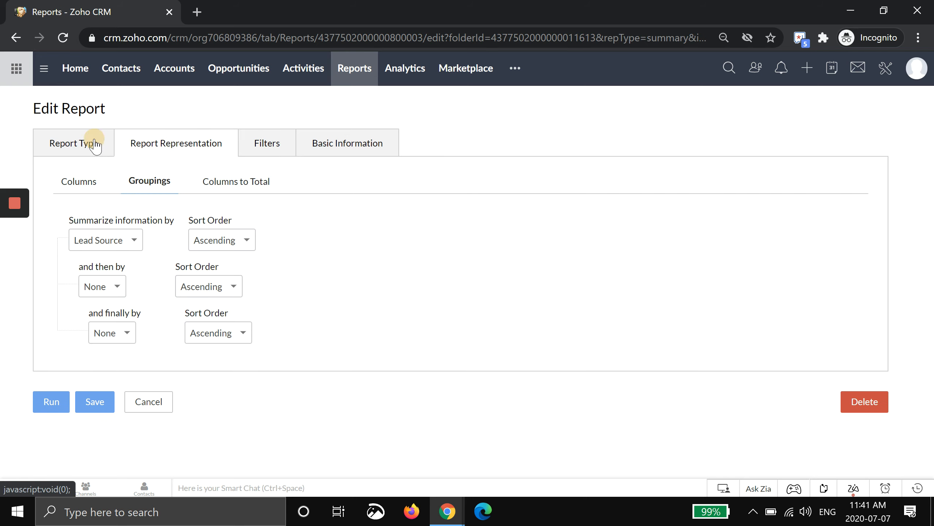
{"action": "left_click", "coordinate": [95, 144]}
{"action": "left_click", "coordinate": [194, 151]}
{"action": "left_click", "coordinate": [94, 183]}
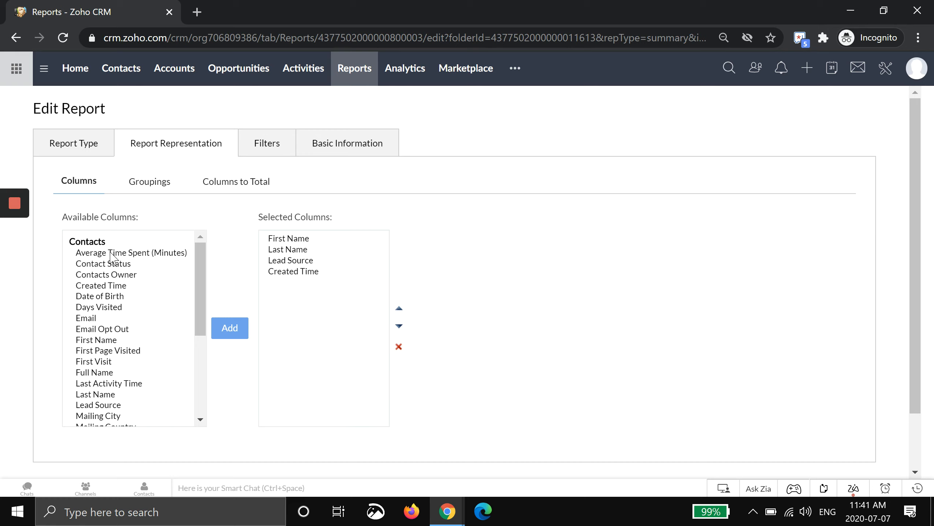
{"action": "scroll", "coordinate": [244, 392], "scroll_direction": "down", "scroll_amount": 2}
{"action": "left_click", "coordinate": [95, 427]}
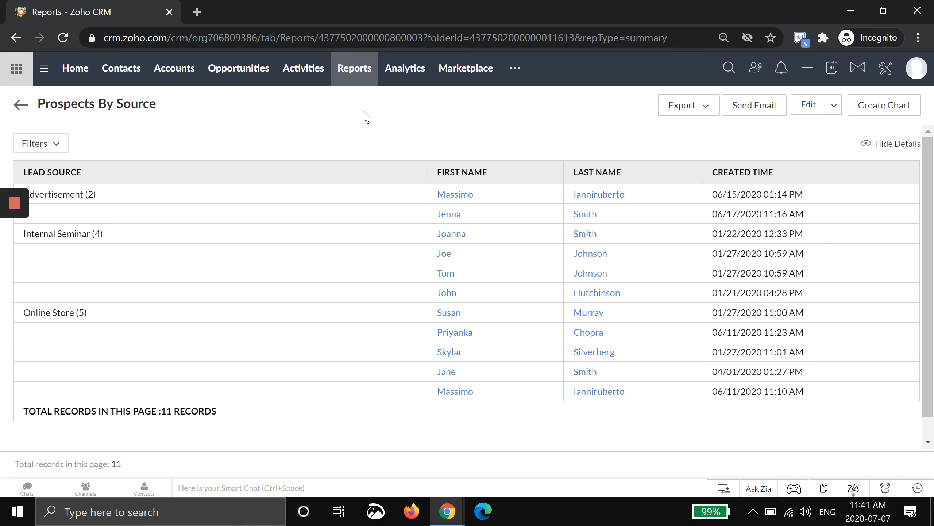
Return to the favorite reports, open Tasks By Status By Owner, and examine its task owner and status groups
{"action": "left_click", "coordinate": [354, 78]}
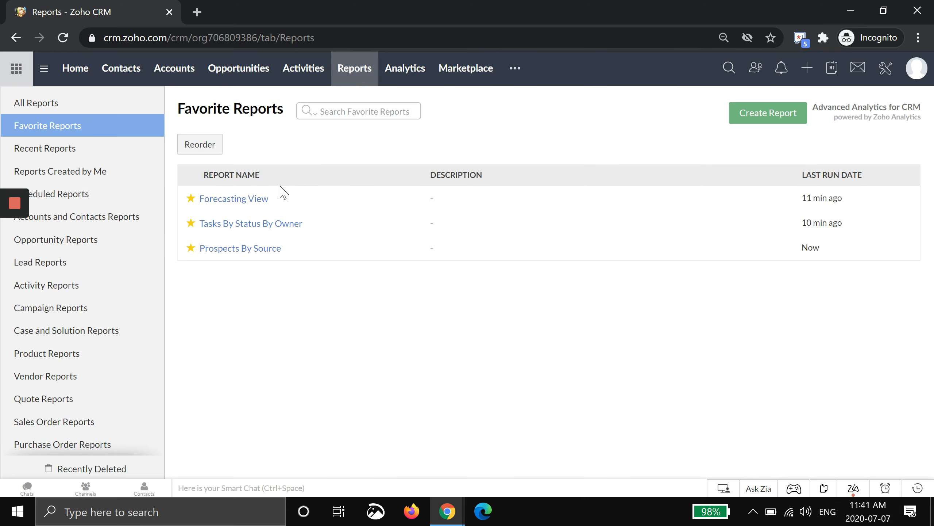
{"action": "left_click", "coordinate": [241, 229]}
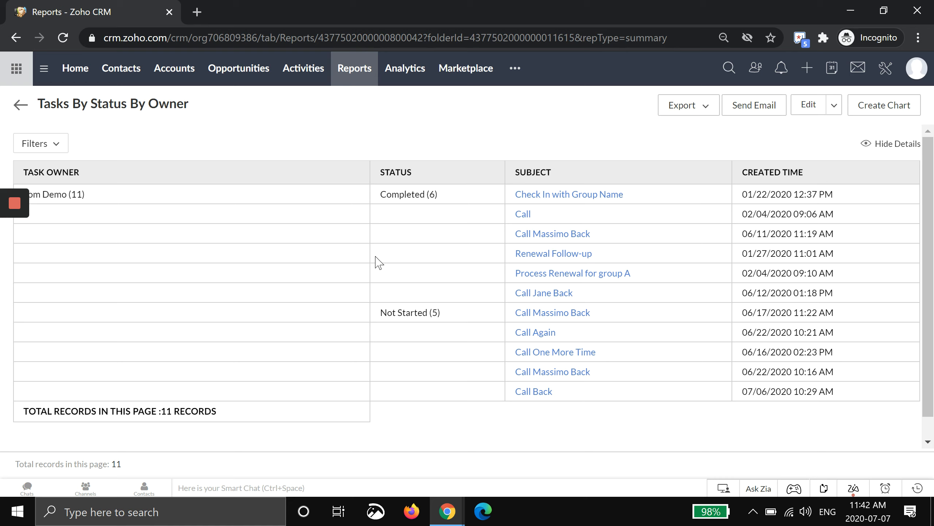
{"action": "left_click_drag", "start_coordinate": [87, 195], "coordinate": [55, 205]}
{"action": "left_click_drag", "start_coordinate": [437, 199], "coordinate": [367, 209]}
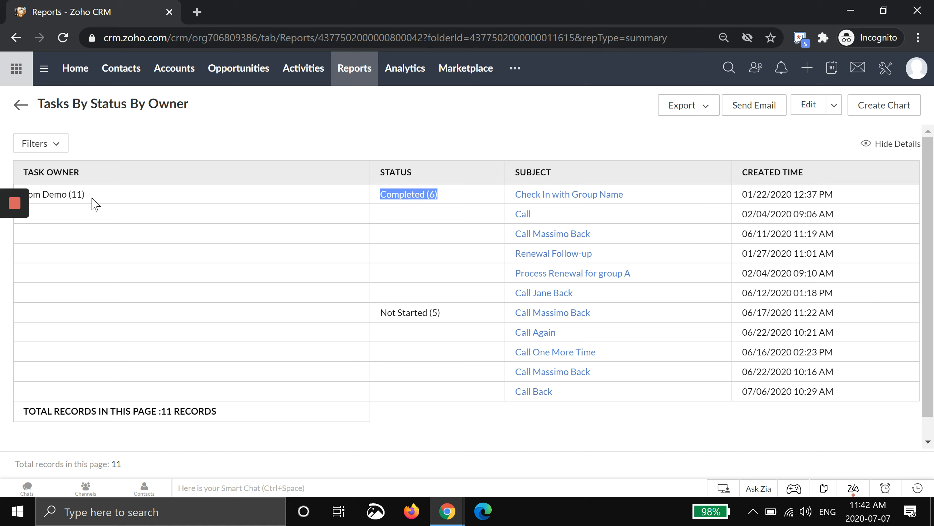
{"action": "left_click_drag", "start_coordinate": [83, 195], "coordinate": [74, 194]}
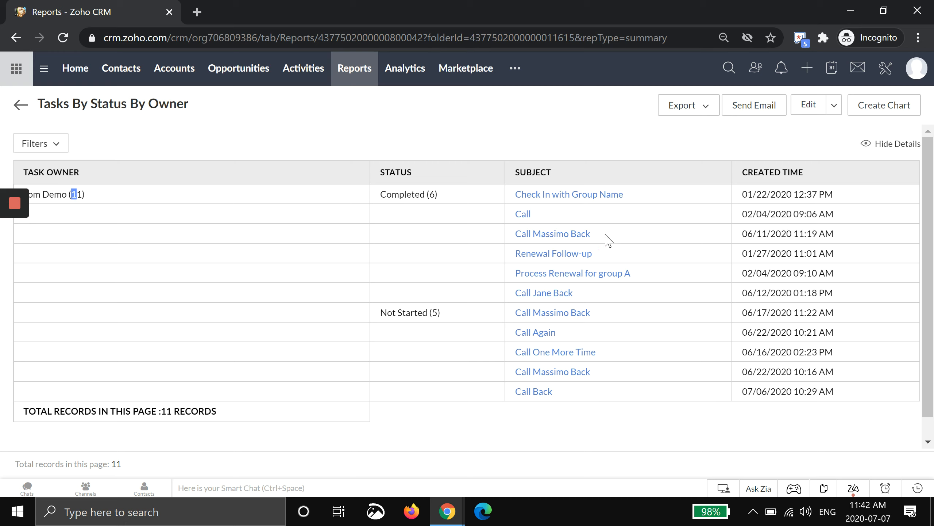
Edit the Tasks By Status By Owner report to include the Due Date column directly after Created Time
{"action": "left_click", "coordinate": [810, 111]}
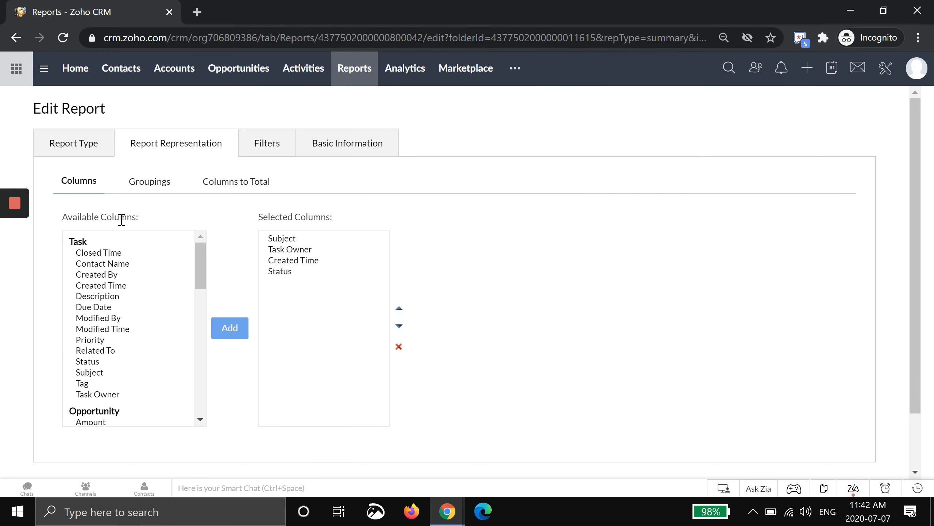
{"action": "left_click", "coordinate": [63, 148]}
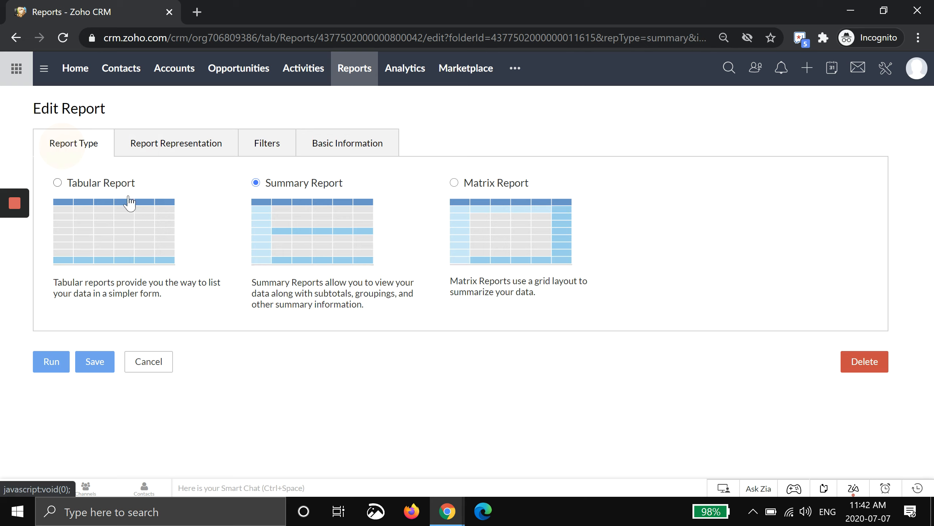
{"action": "left_click", "coordinate": [171, 142]}
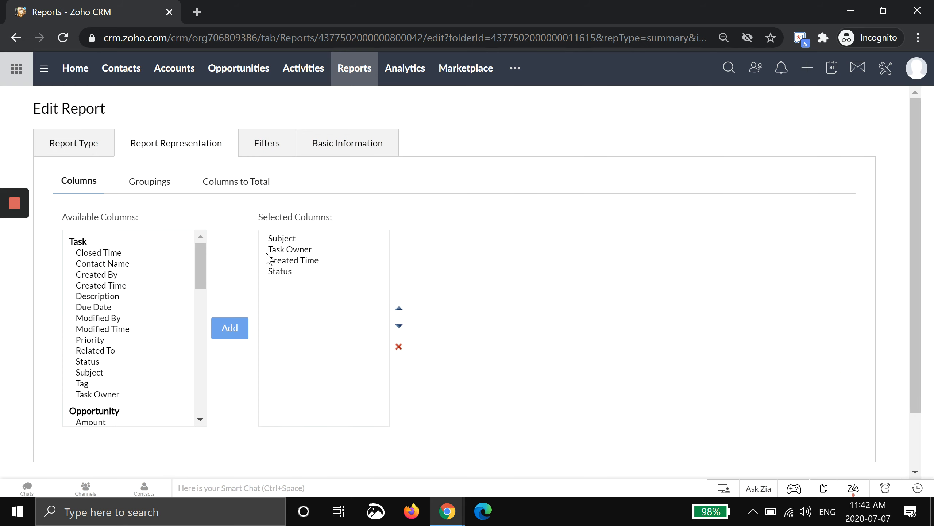
{"action": "left_click", "coordinate": [118, 308]}
{"action": "left_click", "coordinate": [230, 327]}
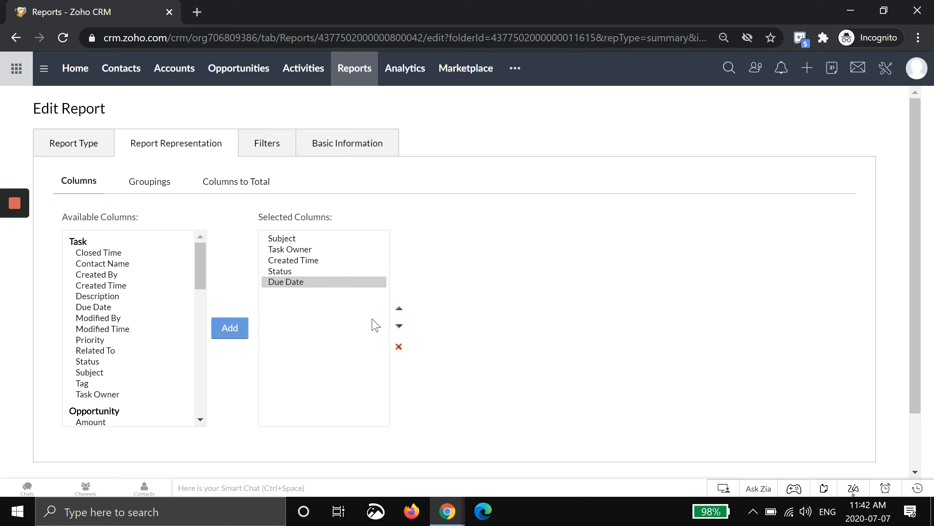
{"action": "left_click", "coordinate": [398, 308]}
{"action": "left_click", "coordinate": [399, 308]}
{"action": "left_click", "coordinate": [316, 273]}
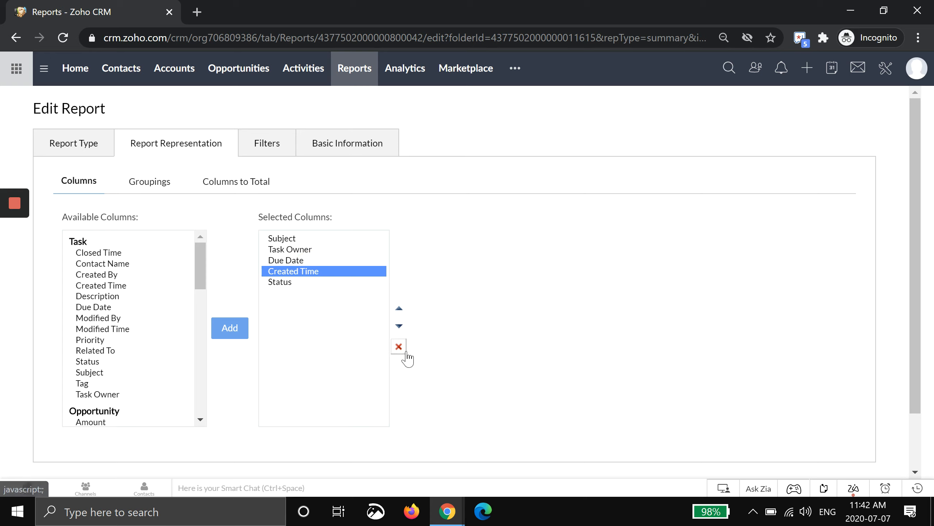
{"action": "left_click", "coordinate": [399, 308]}
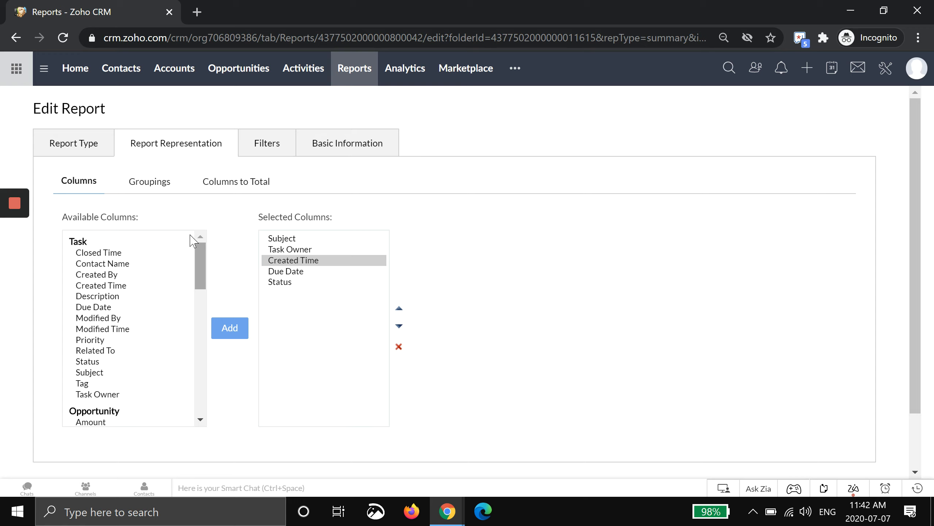
Check the report's groupings and set its standard filter to Task Created Time within Last Month
{"action": "left_click", "coordinate": [147, 187]}
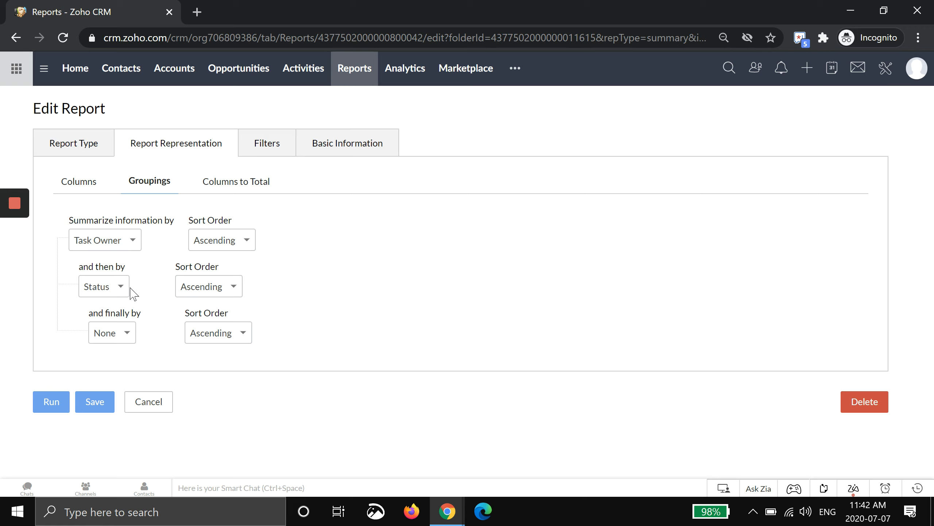
{"action": "left_click", "coordinate": [260, 145]}
{"action": "left_click", "coordinate": [283, 140]}
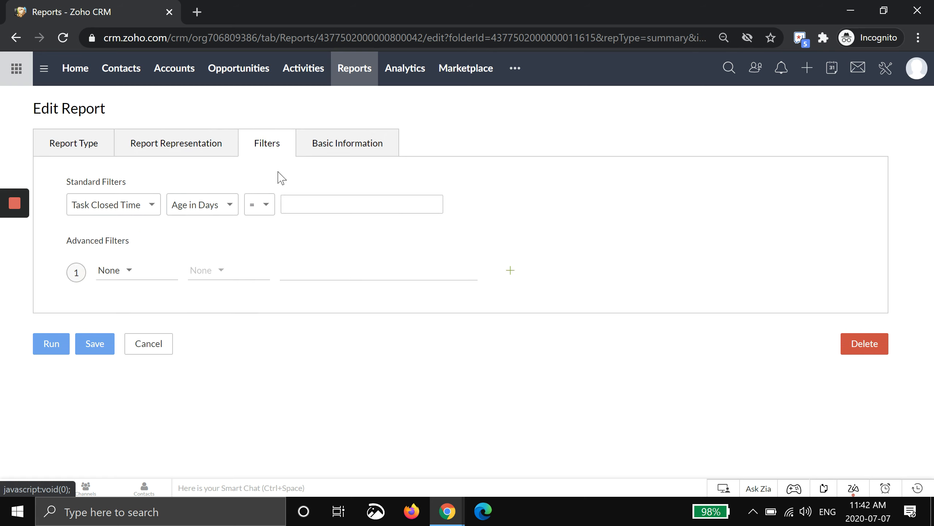
{"action": "left_click", "coordinate": [128, 212]}
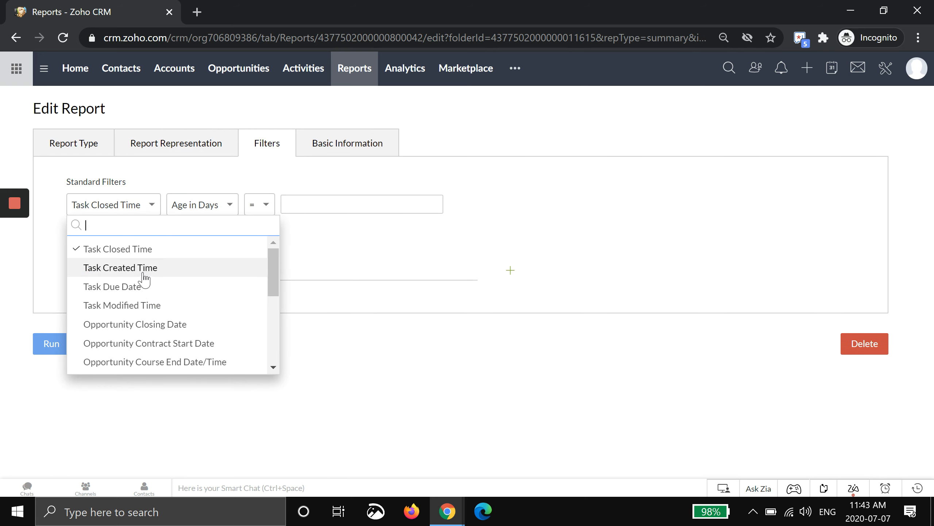
{"action": "left_click", "coordinate": [142, 268]}
{"action": "left_click", "coordinate": [200, 208]}
{"action": "scroll", "coordinate": [221, 273], "scroll_direction": "down", "scroll_amount": 10}
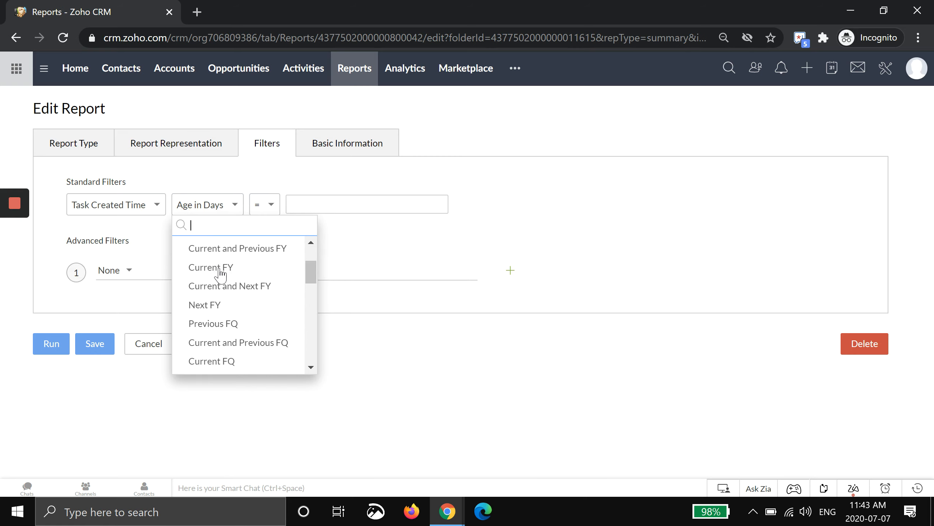
{"action": "scroll", "coordinate": [221, 273], "scroll_direction": "down", "scroll_amount": 1}
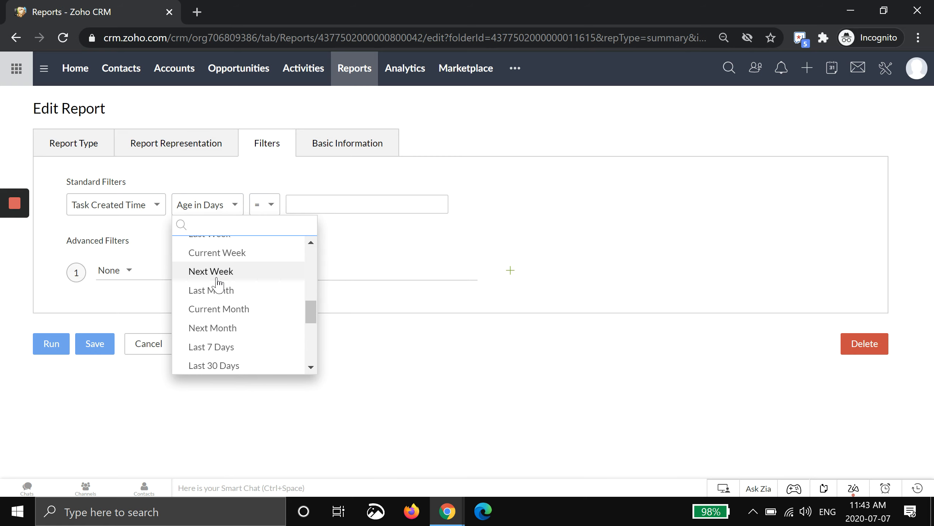
{"action": "left_click", "coordinate": [215, 291]}
Run and save the modified tasks report, and expand its filter settings
{"action": "left_click", "coordinate": [49, 345]}
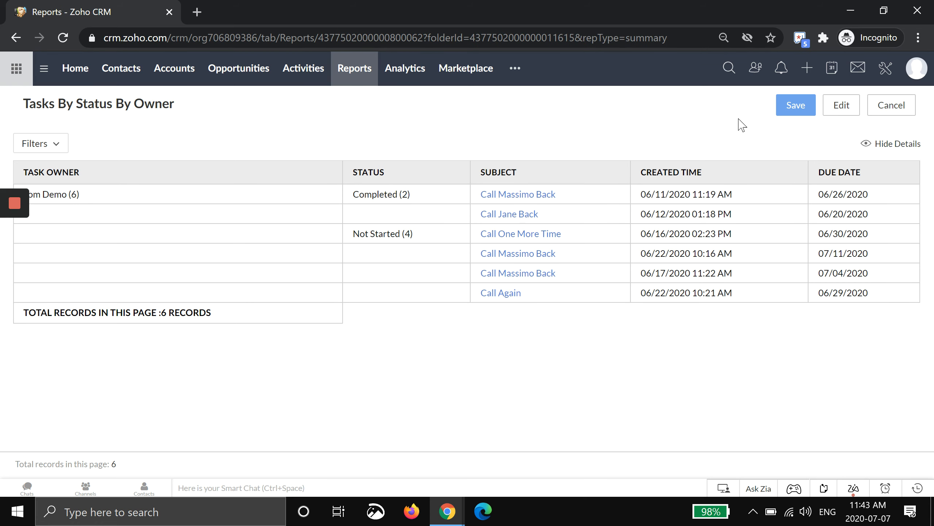
{"action": "left_click", "coordinate": [795, 107]}
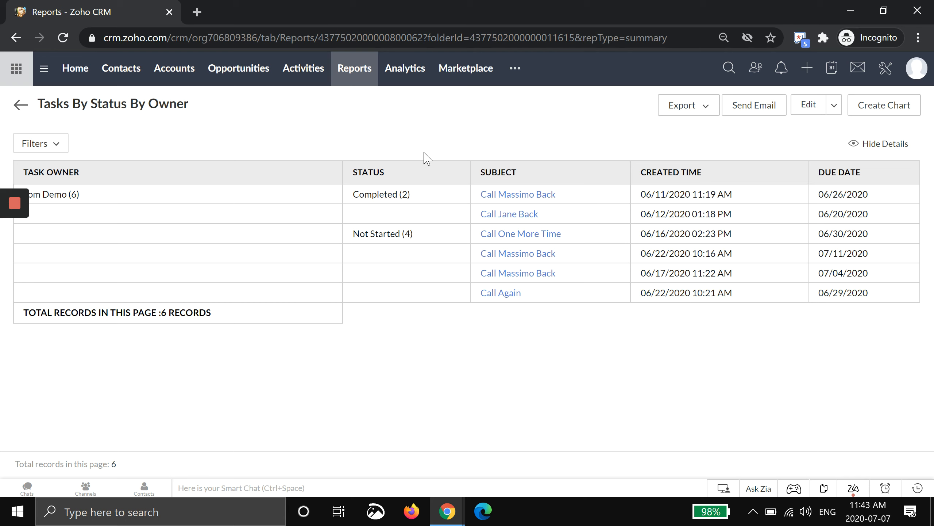
{"action": "left_click", "coordinate": [60, 145]}
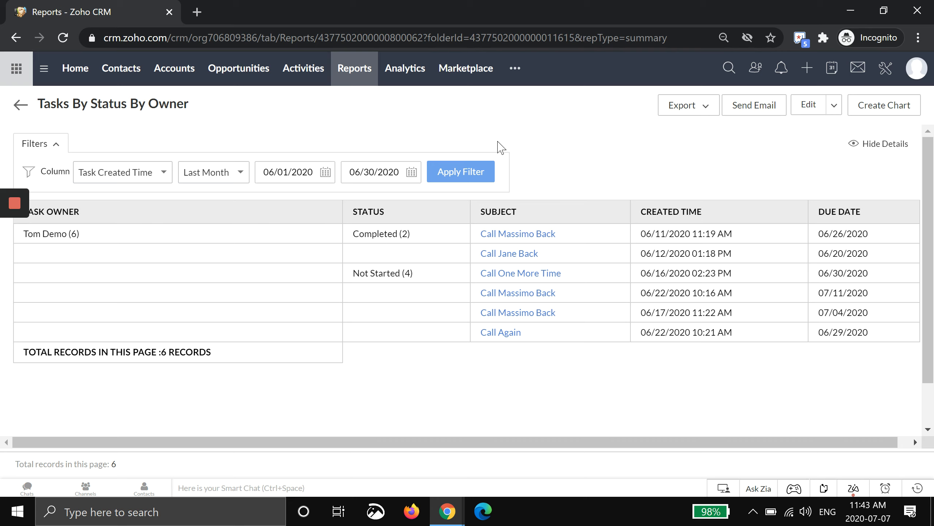
Return to the reports list, open Forecasting View, and examine its stage rows from Intake to Closed Won
{"action": "left_click", "coordinate": [350, 68]}
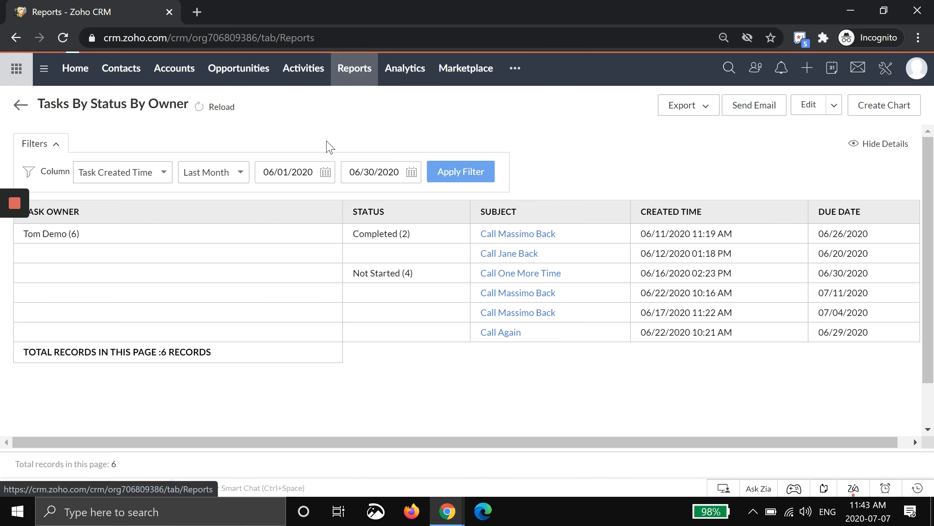
{"action": "left_click", "coordinate": [237, 199]}
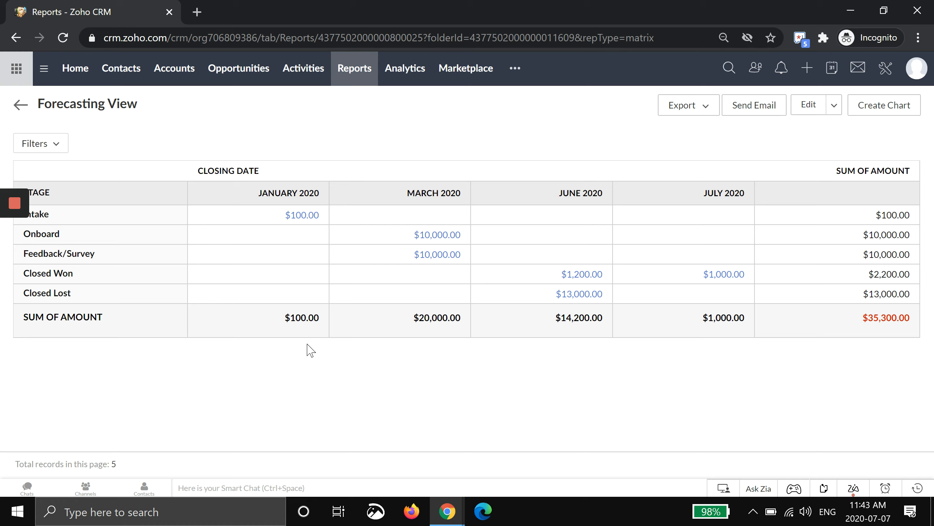
{"action": "left_click_drag", "start_coordinate": [53, 215], "coordinate": [74, 273]}
{"action": "left_click", "coordinate": [76, 273]}
Open the Forecasting View report for editing and check its report type and its row and column groupings
{"action": "left_click", "coordinate": [806, 107]}
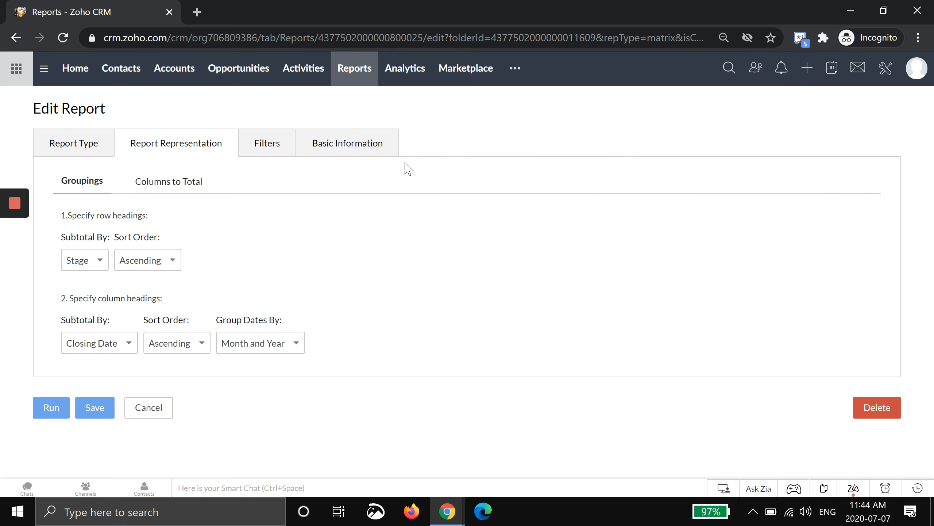
{"action": "left_click", "coordinate": [79, 152]}
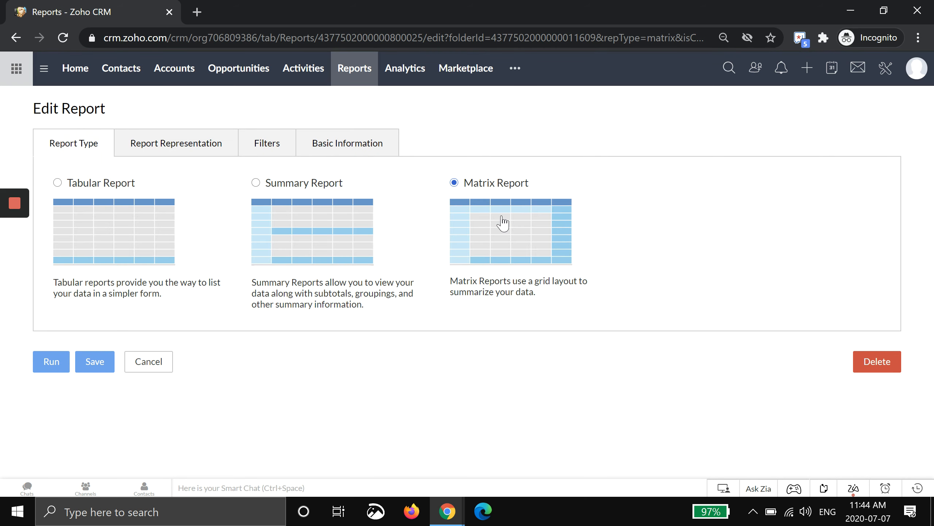
{"action": "left_click", "coordinate": [174, 146]}
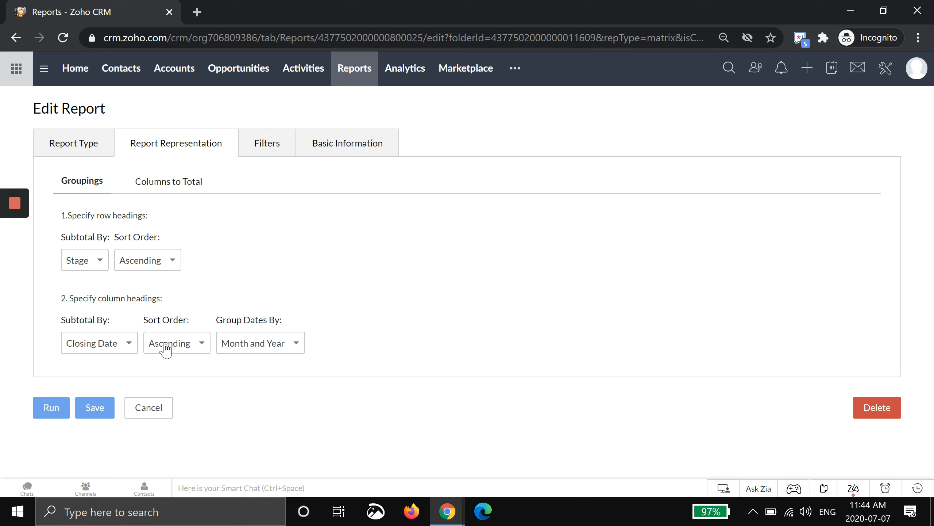
Group the Closing Date column headings of the forecasting report by Date and save the report
{"action": "left_click", "coordinate": [230, 348]}
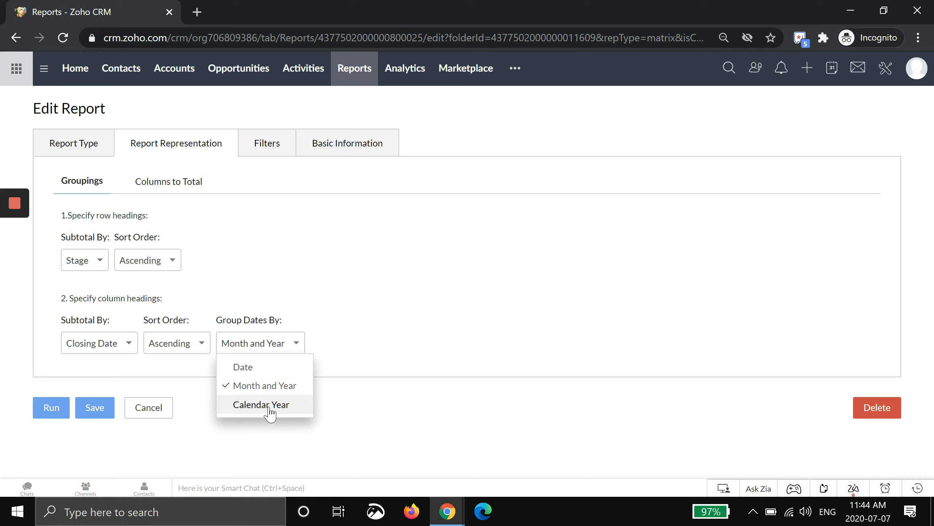
{"action": "left_click", "coordinate": [248, 367]}
{"action": "left_click", "coordinate": [95, 408]}
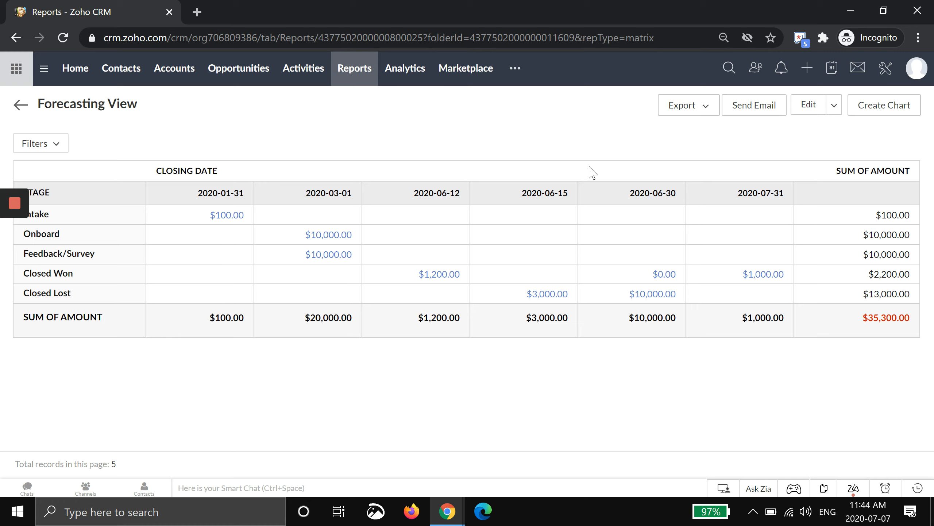
Edit the forecasting report again to group closing dates by Month and Year, and save it
{"action": "left_click", "coordinate": [809, 105]}
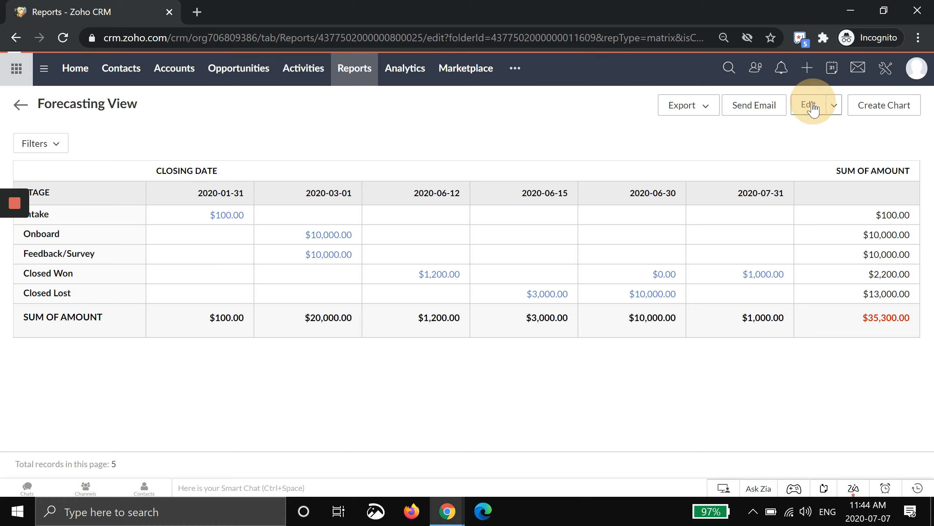
{"action": "left_click", "coordinate": [248, 347]}
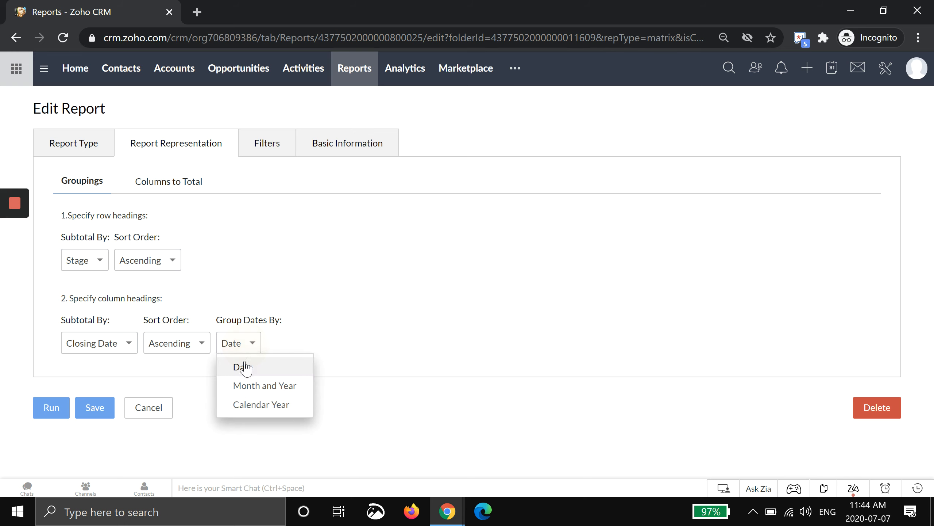
{"action": "left_click", "coordinate": [248, 382]}
{"action": "left_click", "coordinate": [109, 413]}
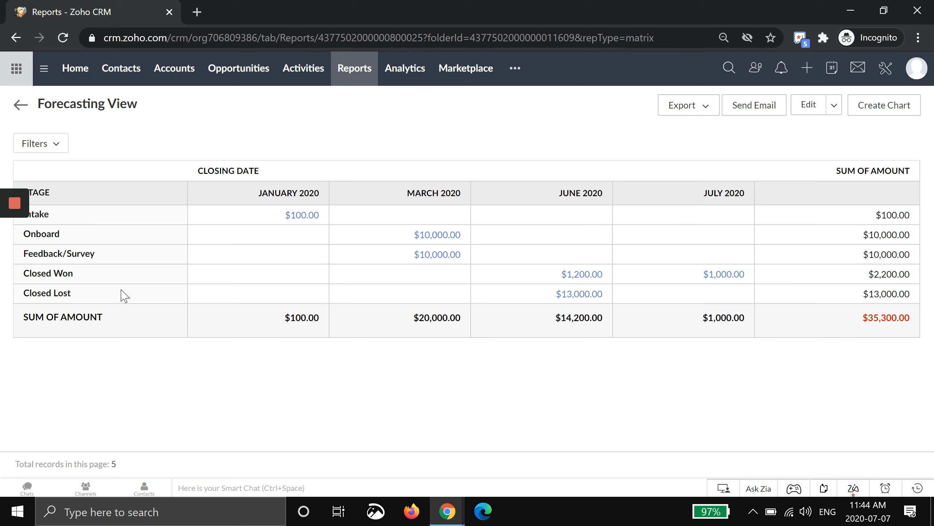
Start a new report scheduler under Scheduled Reports and choose Forecasting View from the favorite reports
{"action": "left_click", "coordinate": [20, 105]}
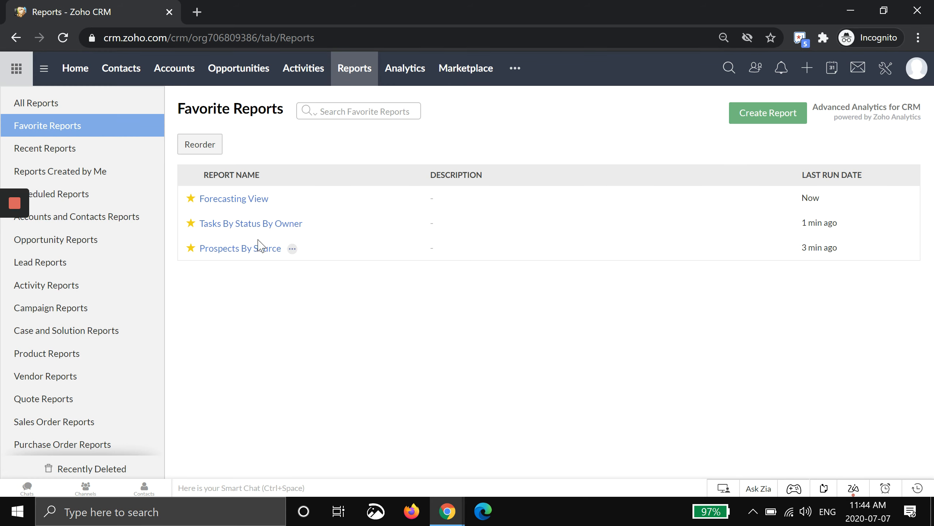
{"action": "left_click", "coordinate": [99, 194]}
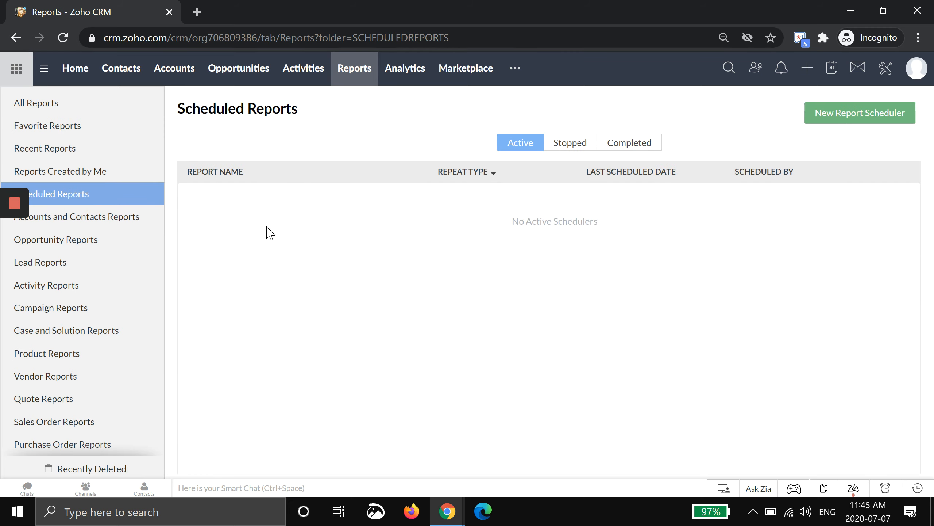
{"action": "left_click", "coordinate": [874, 120]}
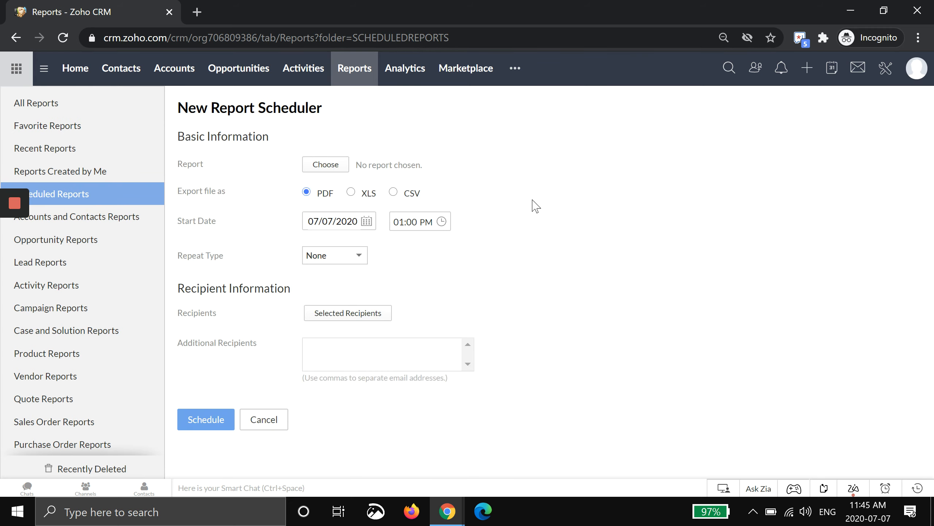
{"action": "left_click", "coordinate": [323, 166]}
{"action": "left_click", "coordinate": [255, 135]}
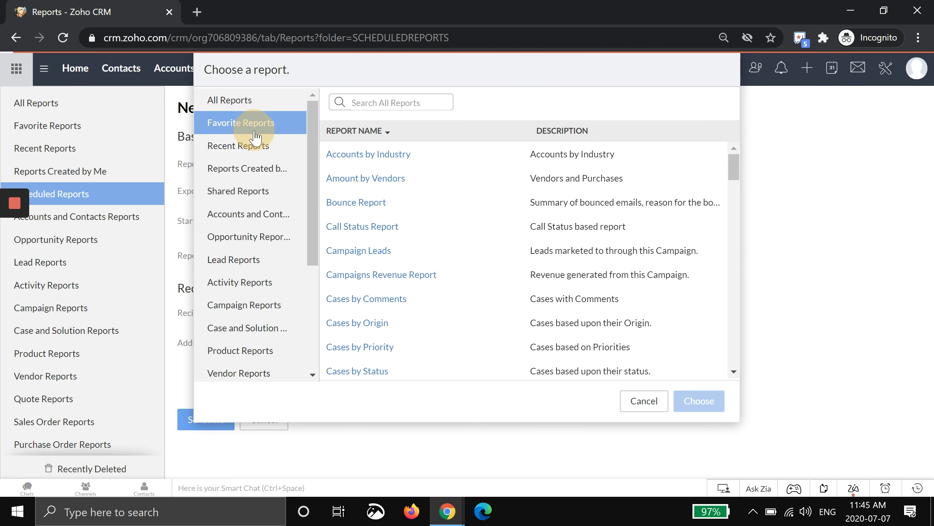
{"action": "left_click", "coordinate": [344, 157]}
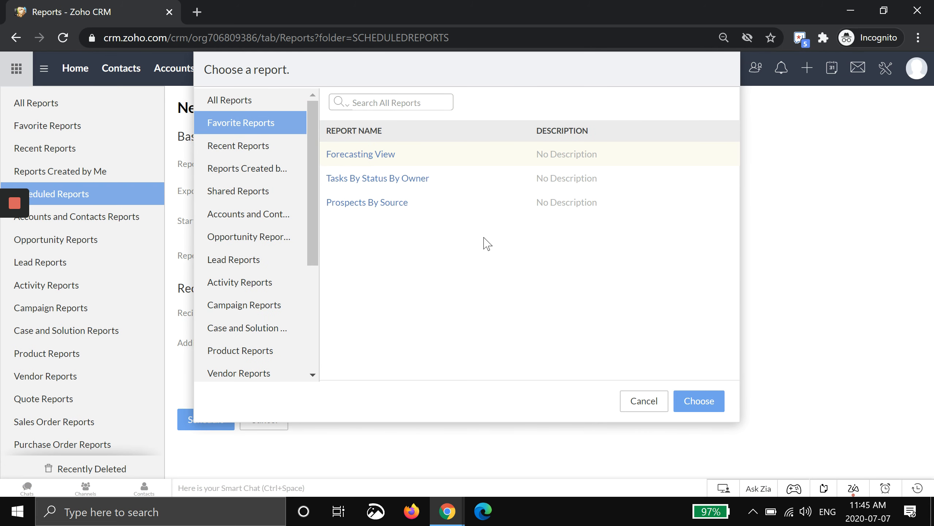
{"action": "left_click", "coordinate": [701, 402]}
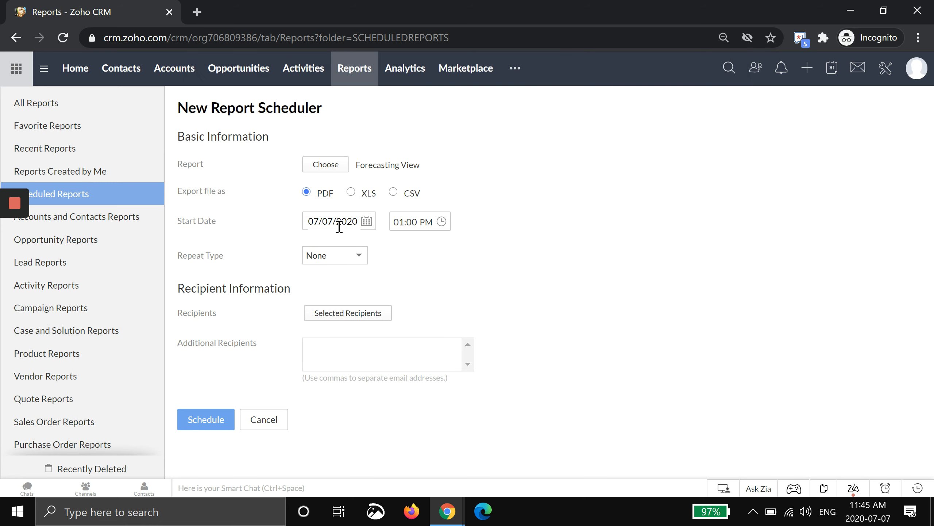
Set the schedule's repeat type to Weekly and add the available user as a recipient
{"action": "left_click", "coordinate": [354, 255]}
{"action": "left_click", "coordinate": [322, 291]}
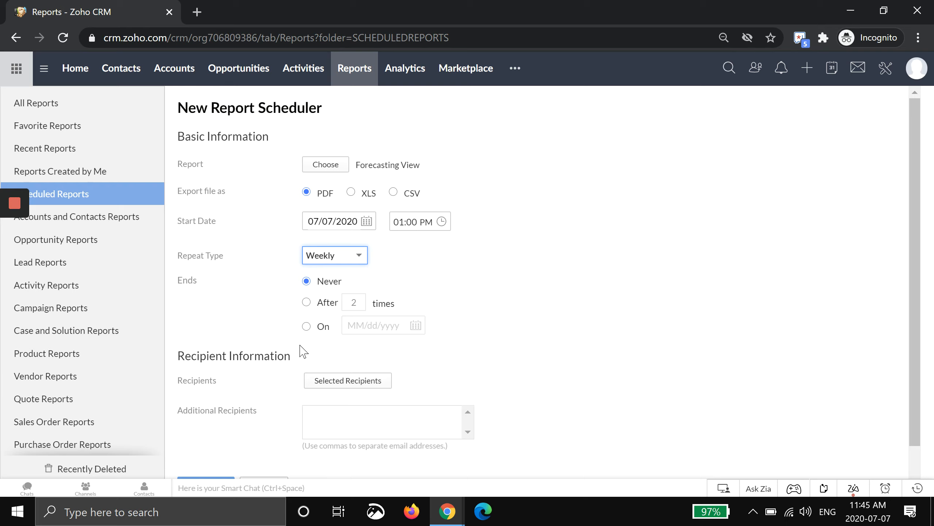
{"action": "left_click", "coordinate": [323, 381]}
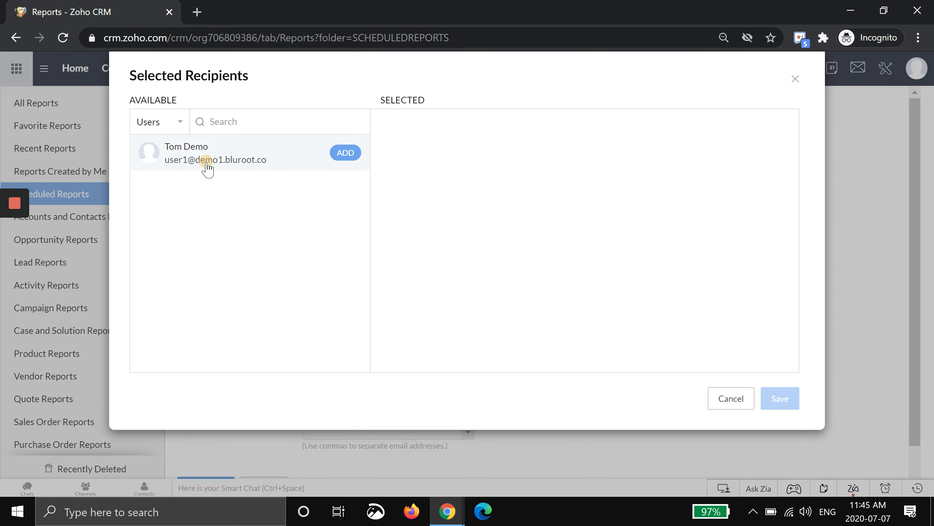
{"action": "left_click", "coordinate": [205, 164]}
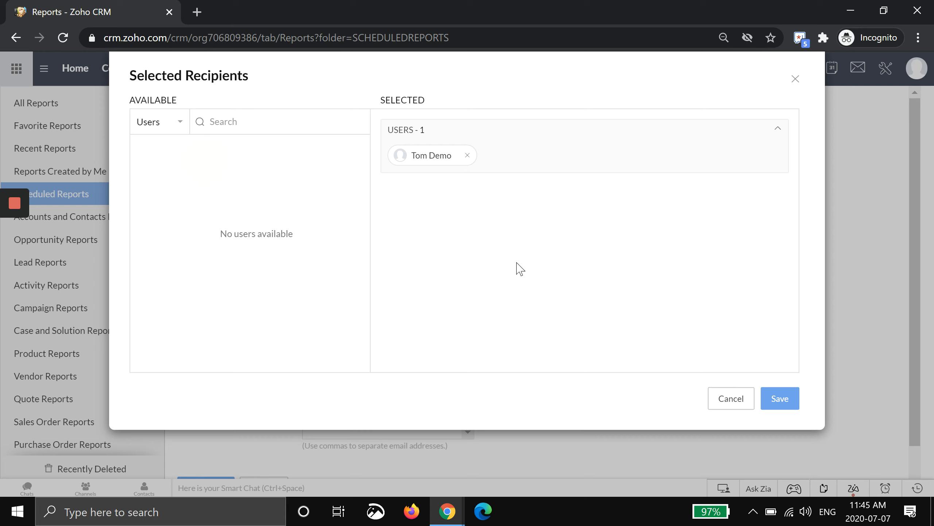
{"action": "left_click", "coordinate": [779, 397]}
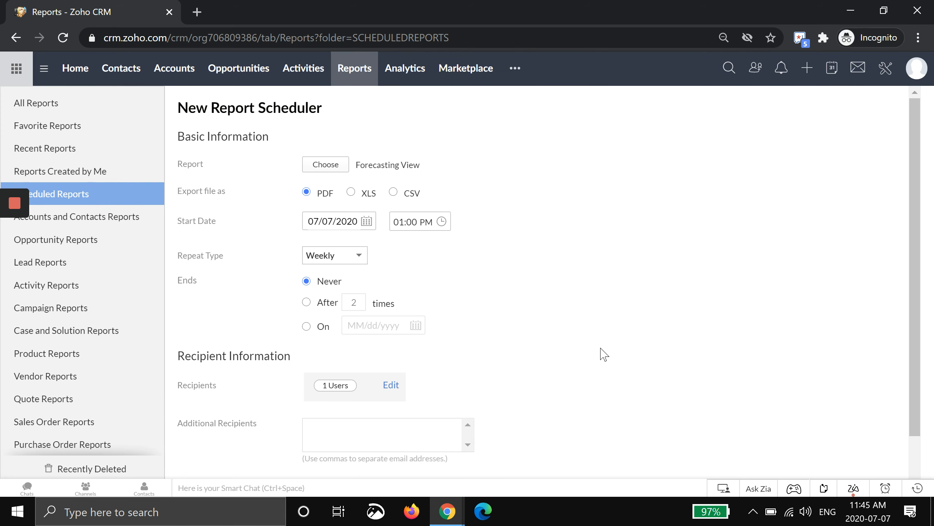